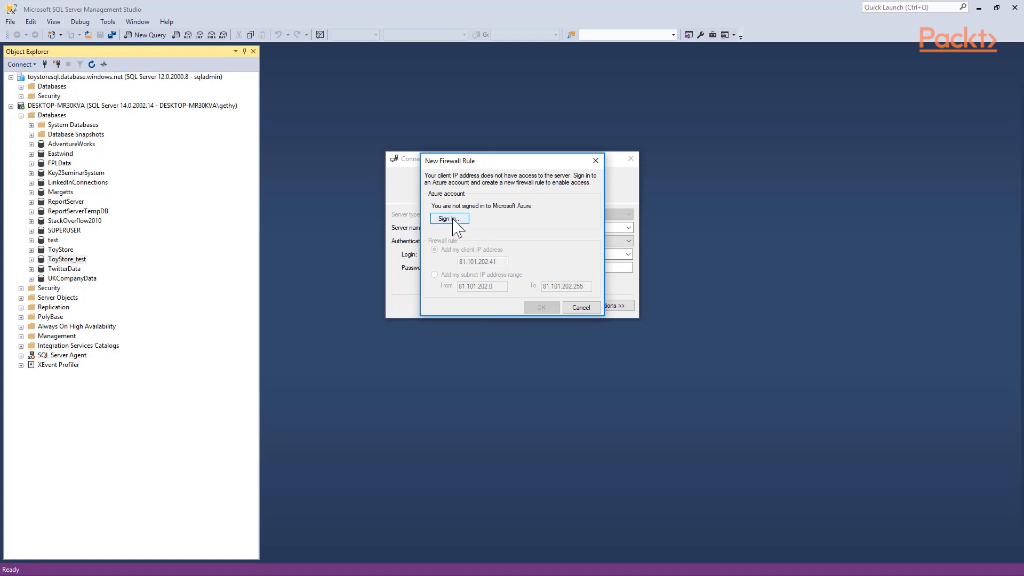
Sign in to Azure to get firewall access for the toystoresqlus connection, and expand that server's ToyStore database down to its tables
left_click(449, 219)
left_click(561, 295)
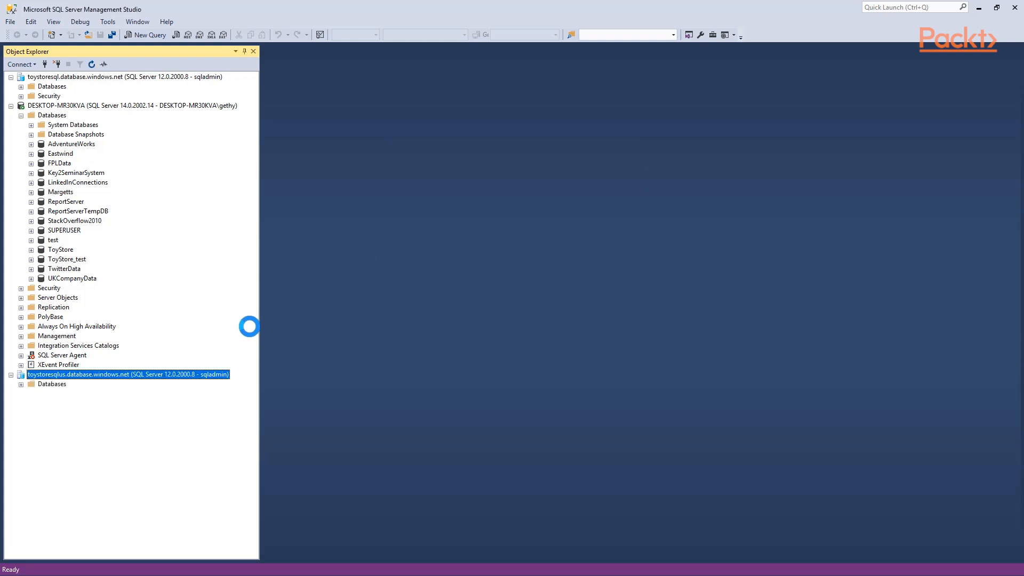
left_click(21, 384)
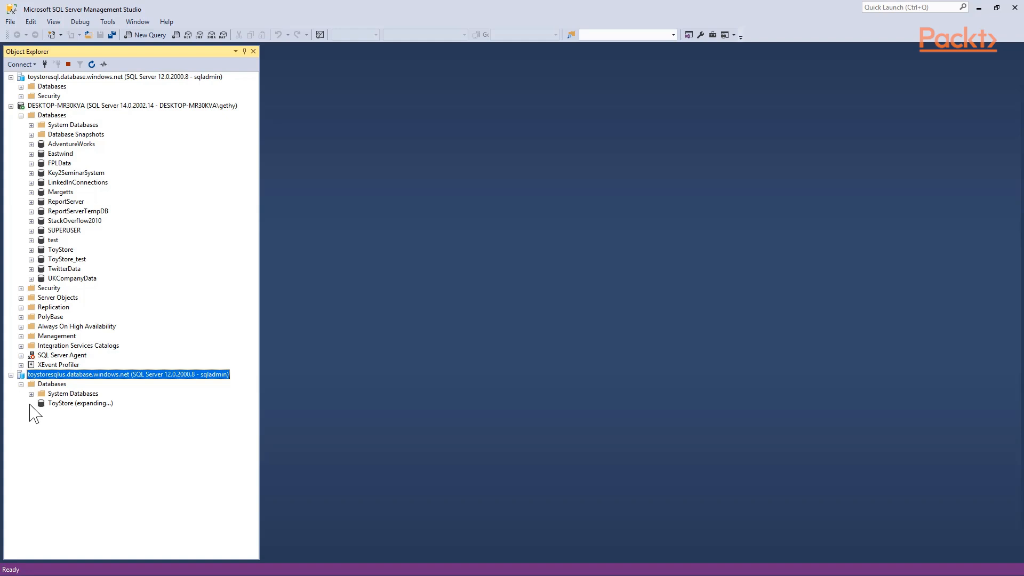
left_click(41, 422)
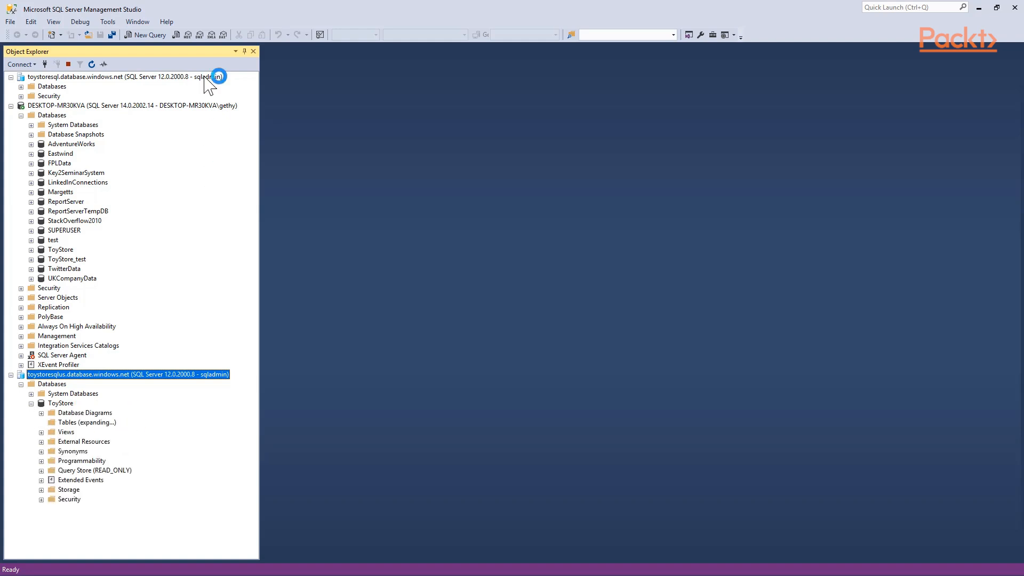
Write and run SELECT * FROM [Application].[People] in a new query on the toystoresqlus ToyStore database
left_click(142, 36)
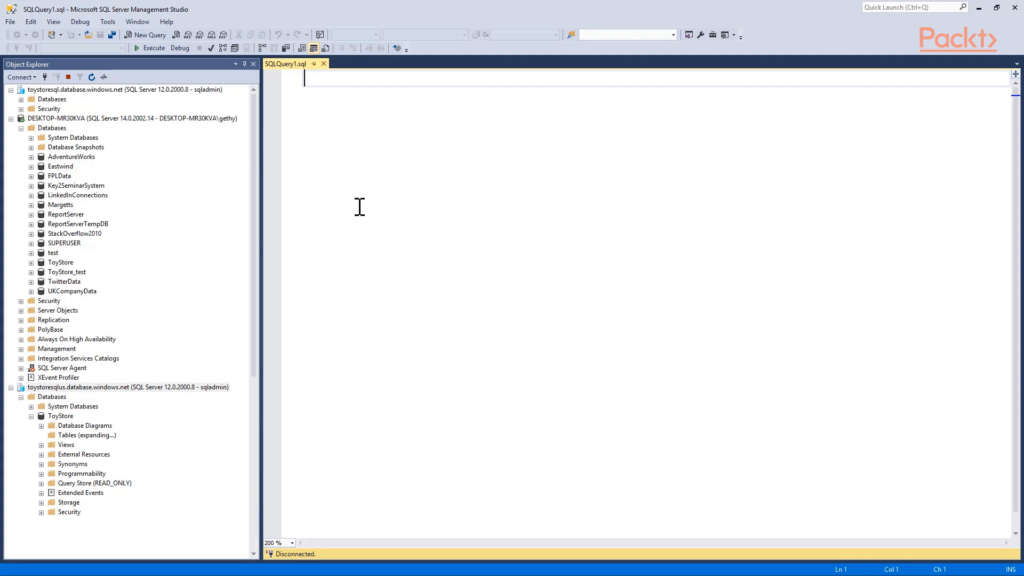
type("SELECT * FROM")
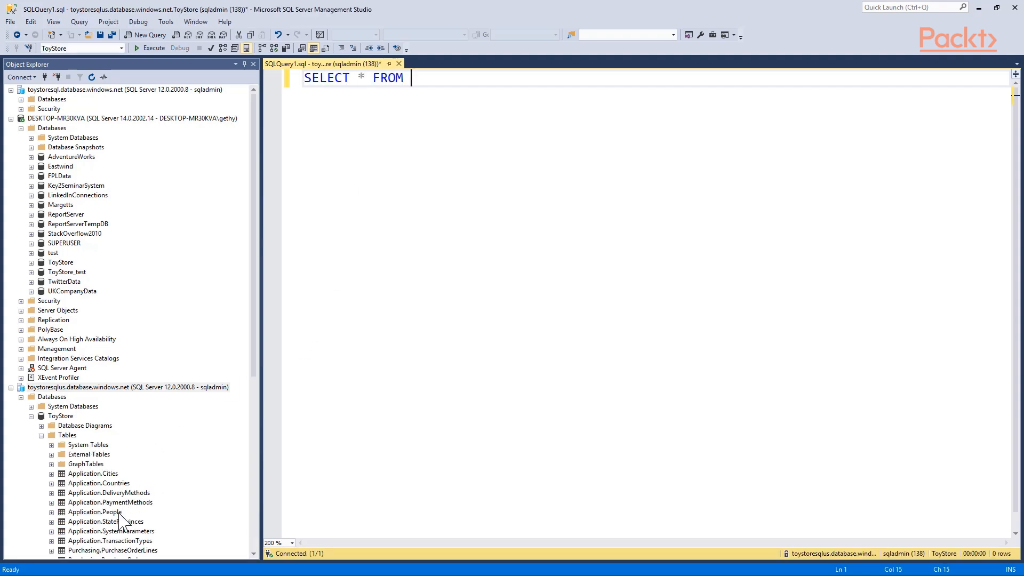
left_click_drag(119, 513, 491, 119)
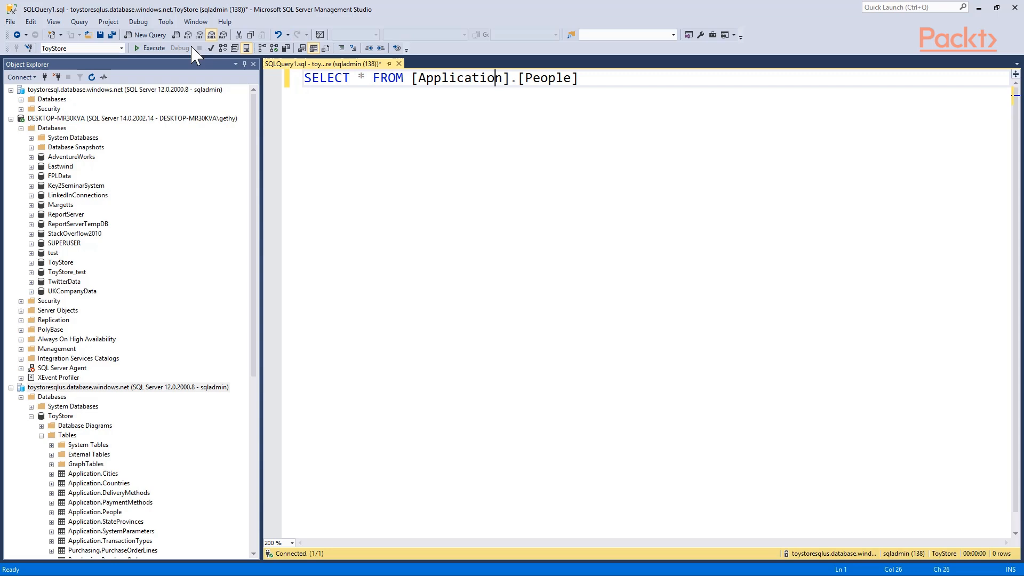
left_click(151, 48)
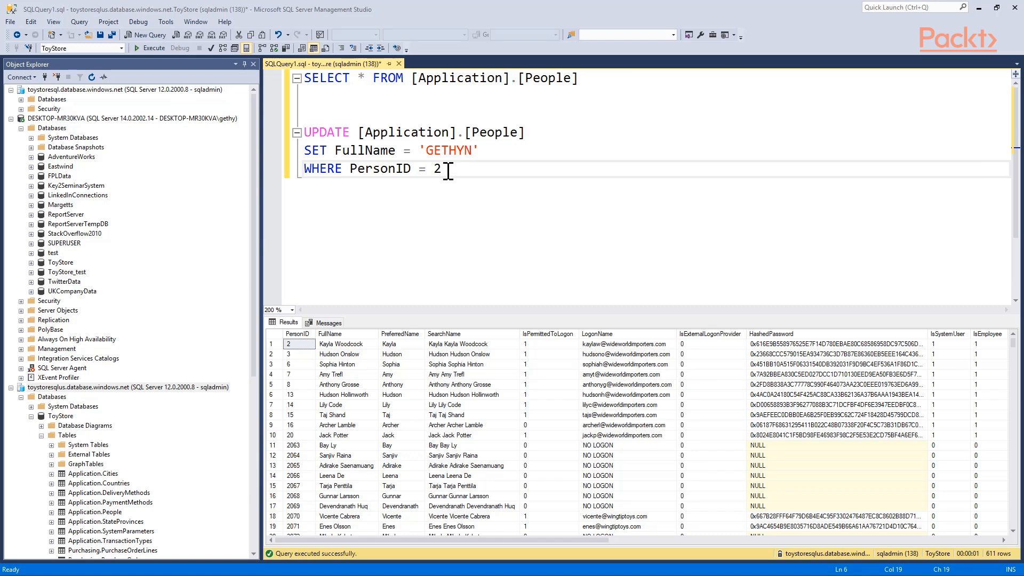
Try to run the UPDATE of FullName for PersonID 2 in [Application].[People] on the secondary server toystoresqlus
left_click_drag(446, 169, 302, 134)
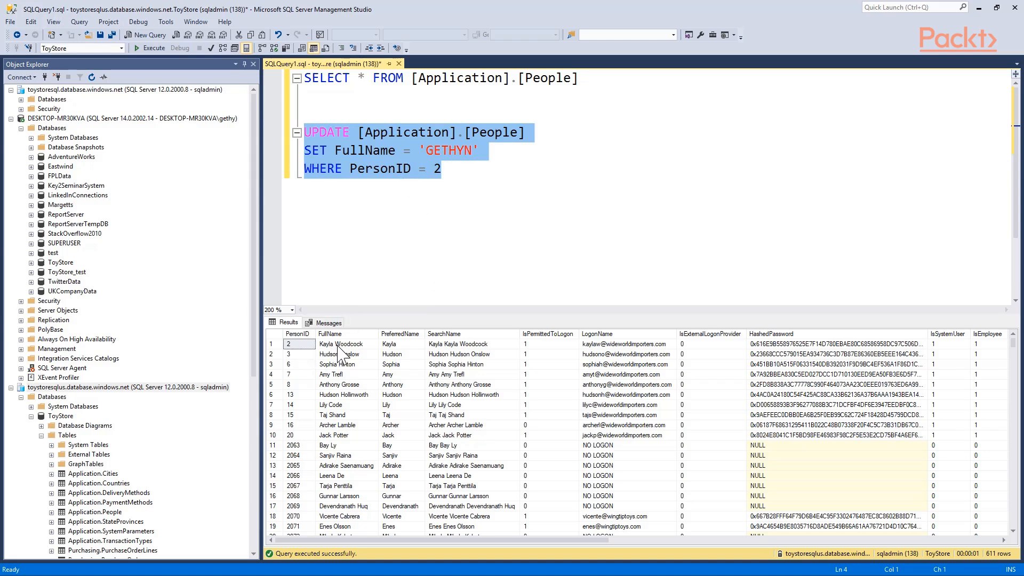
left_click(151, 48)
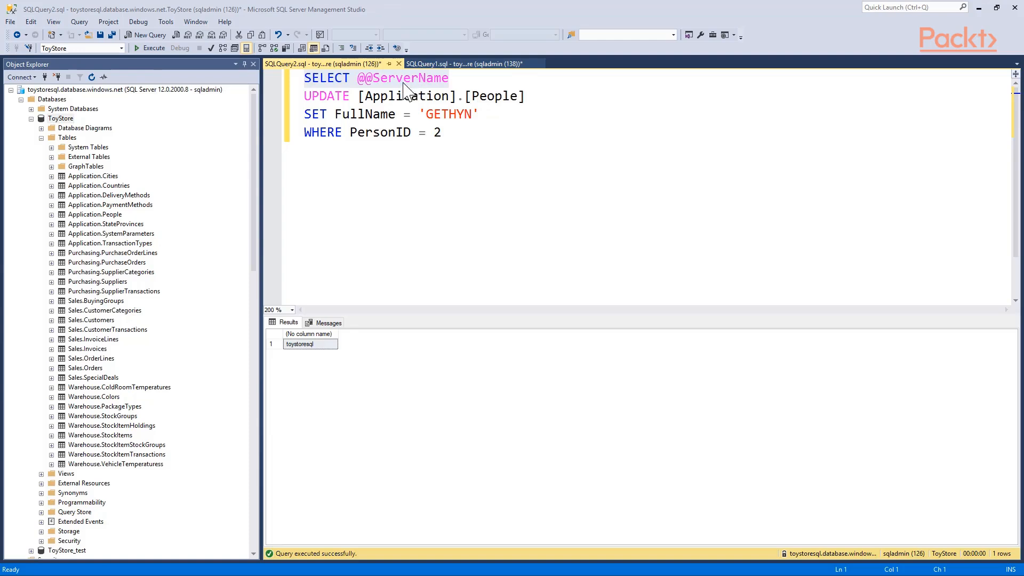
left_click(455, 78)
left_click_drag(455, 78, 301, 78)
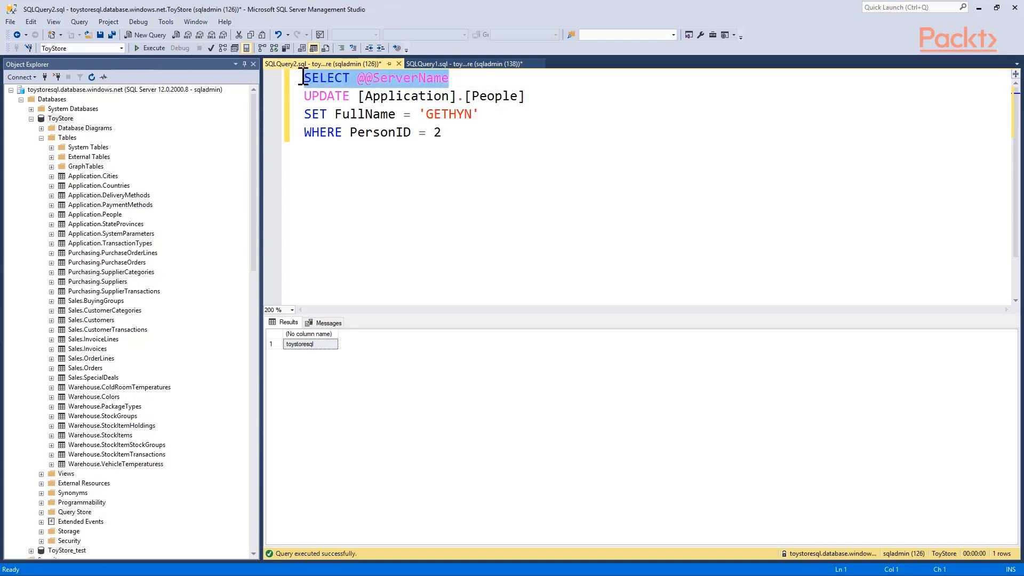
left_click(155, 49)
left_click_drag(448, 134, 299, 95)
left_click(156, 49)
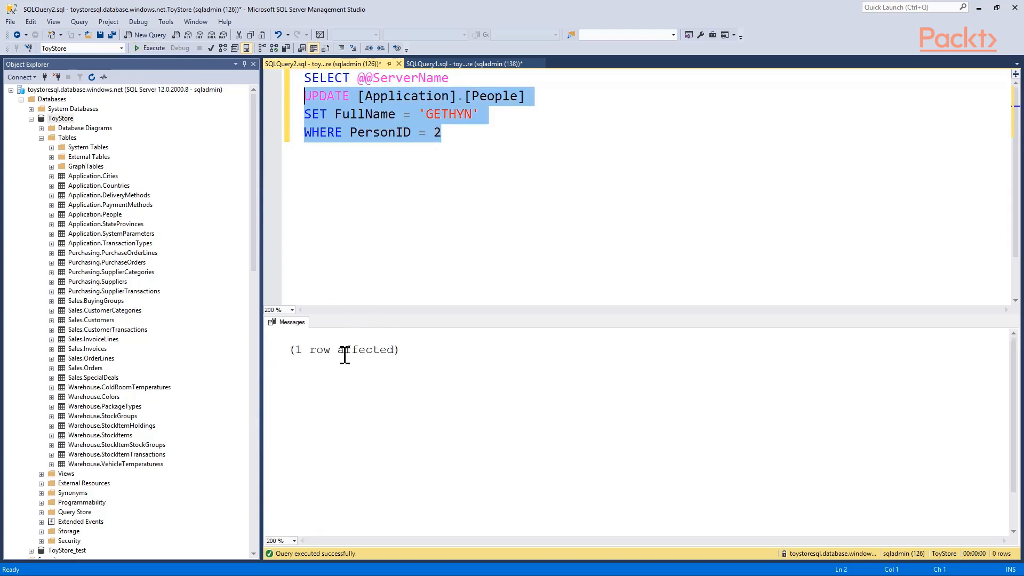
left_click(476, 64)
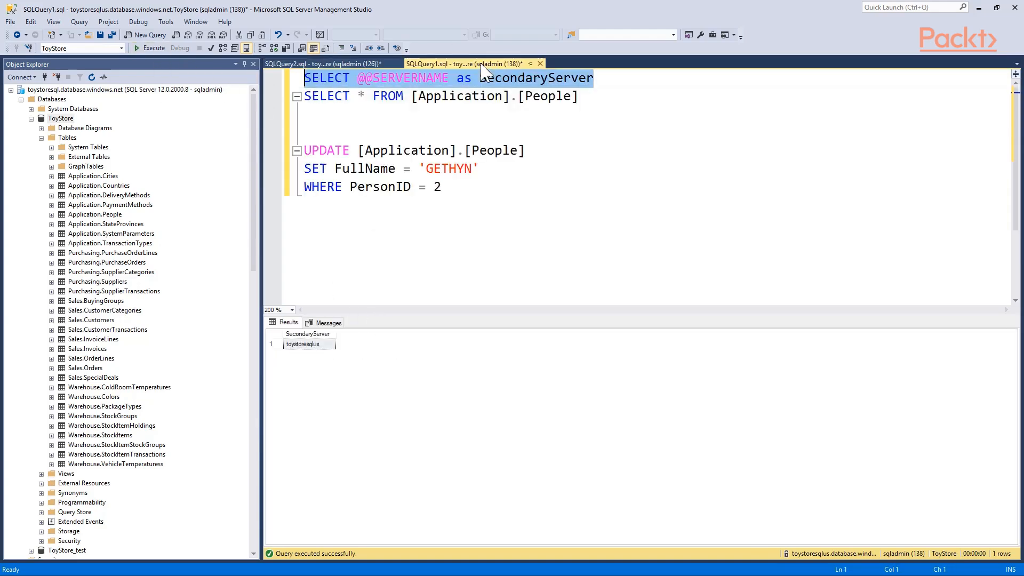
left_click_drag(604, 82, 300, 79)
left_click(154, 48)
left_click_drag(599, 101, 274, 101)
key("F5")
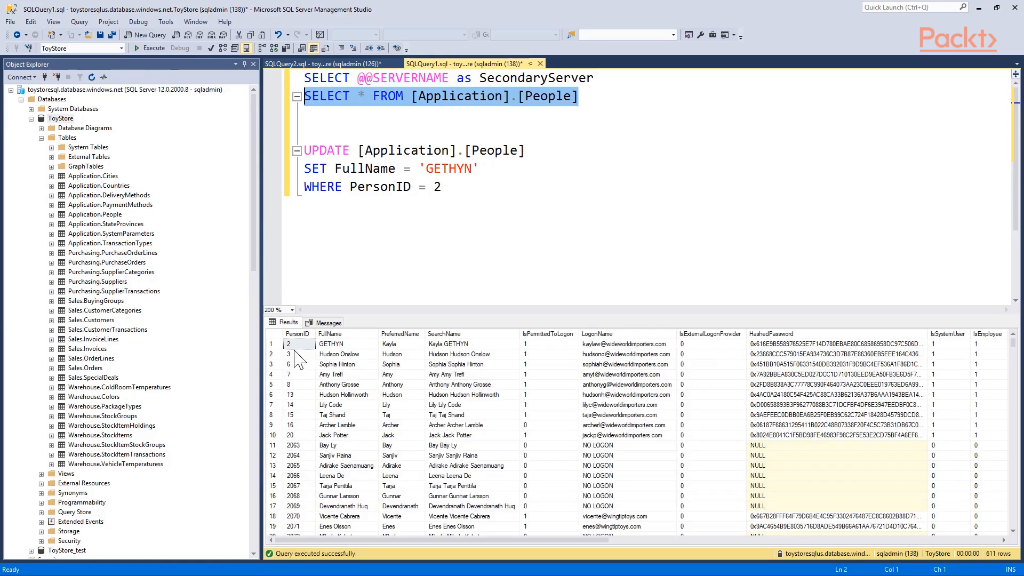
left_click(277, 346)
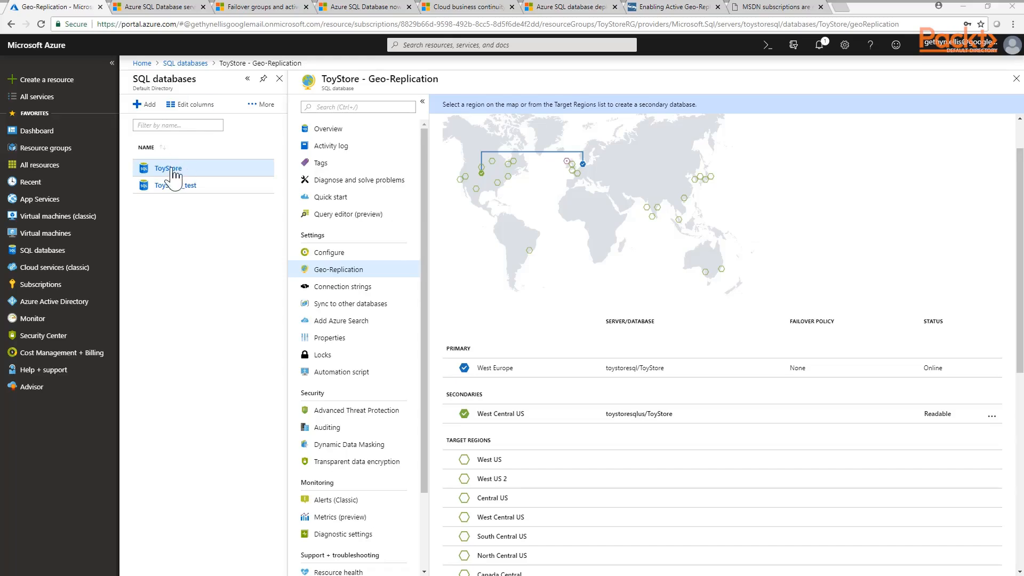
In the Azure portal, force a failover of the ToyStore database to its West Central US secondary, toystoresqlus/ToyStore
left_click(348, 271)
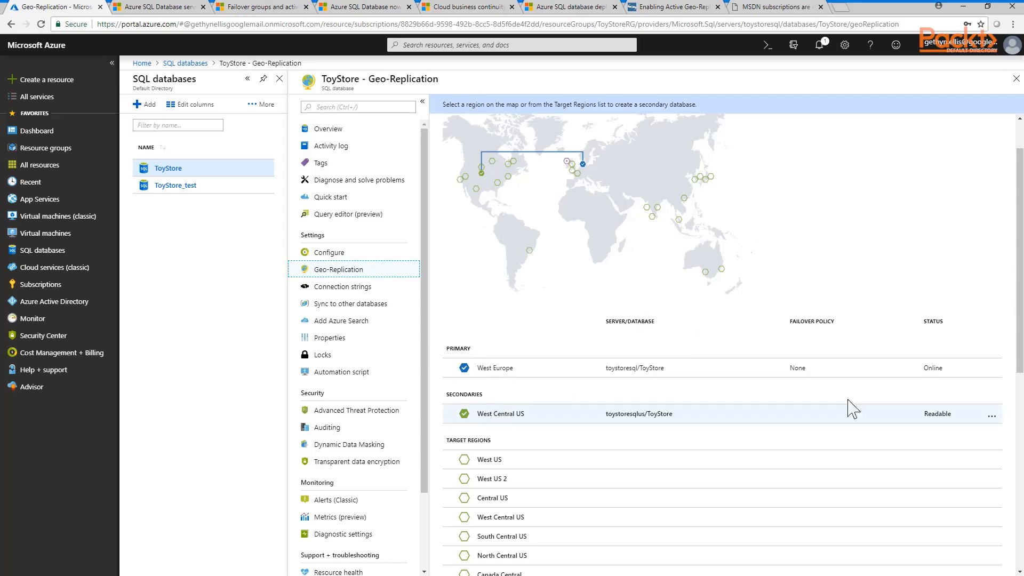
left_click(993, 417)
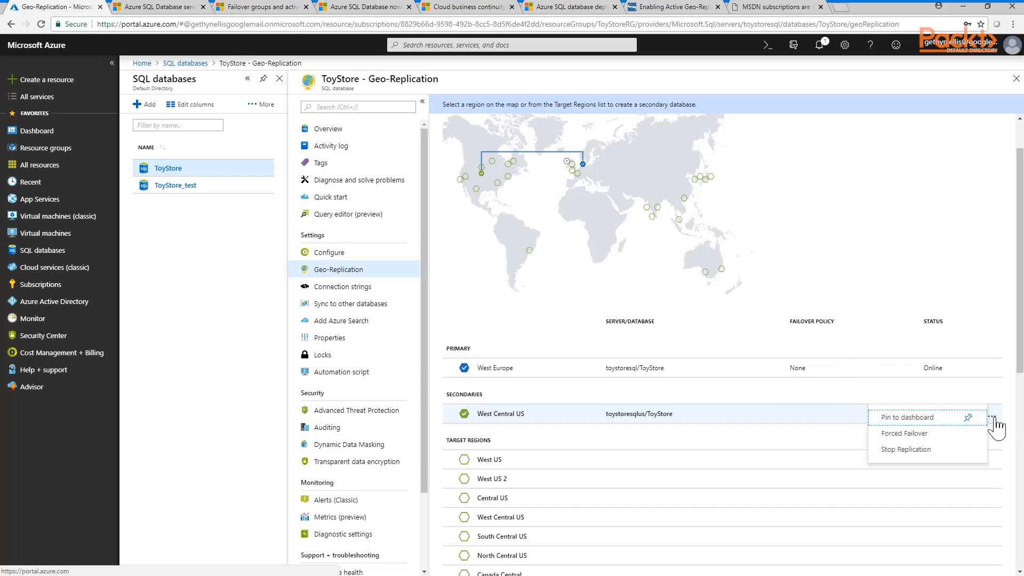
left_click(916, 434)
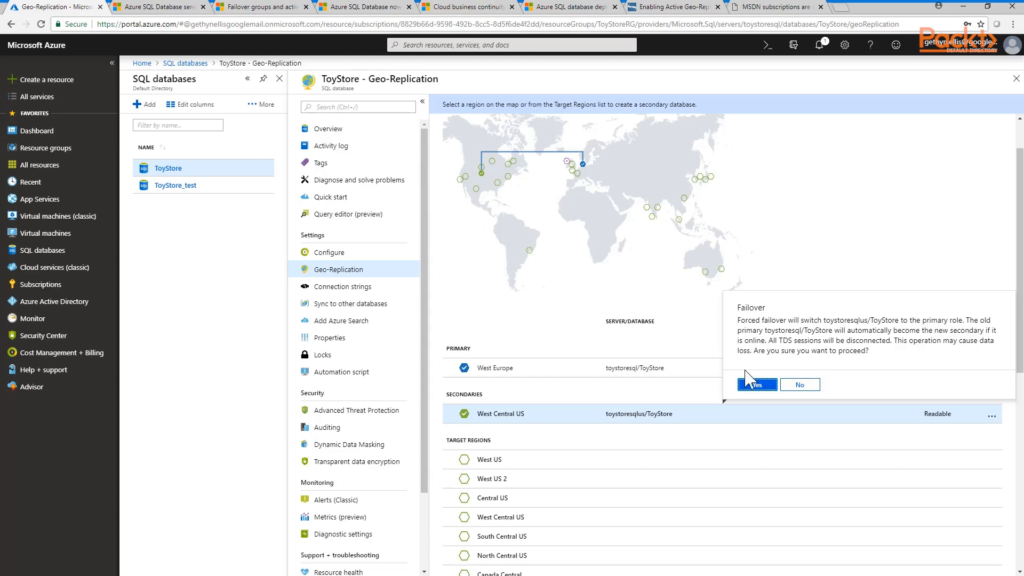
left_click(757, 385)
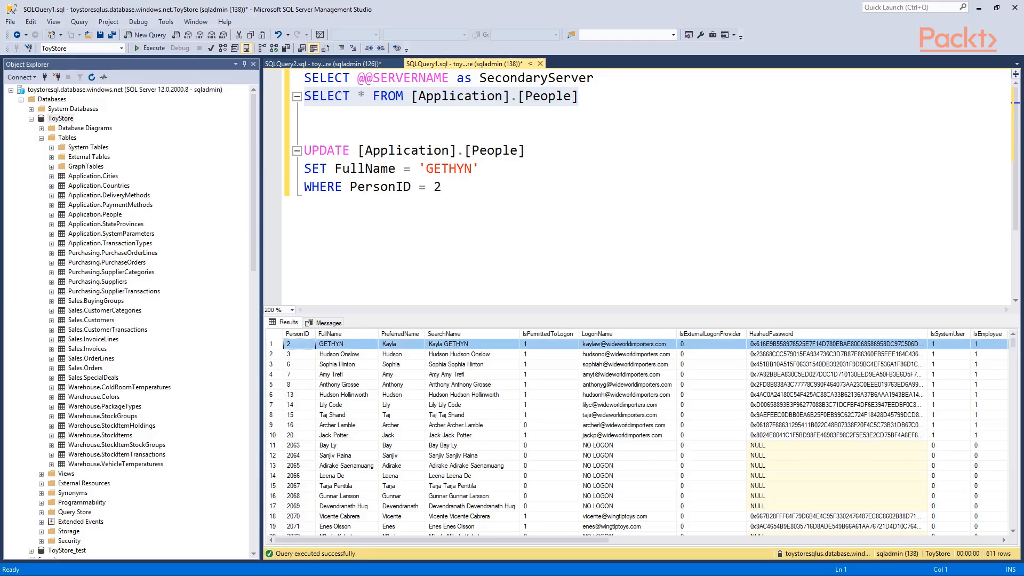
left_click_drag(581, 97, 302, 78)
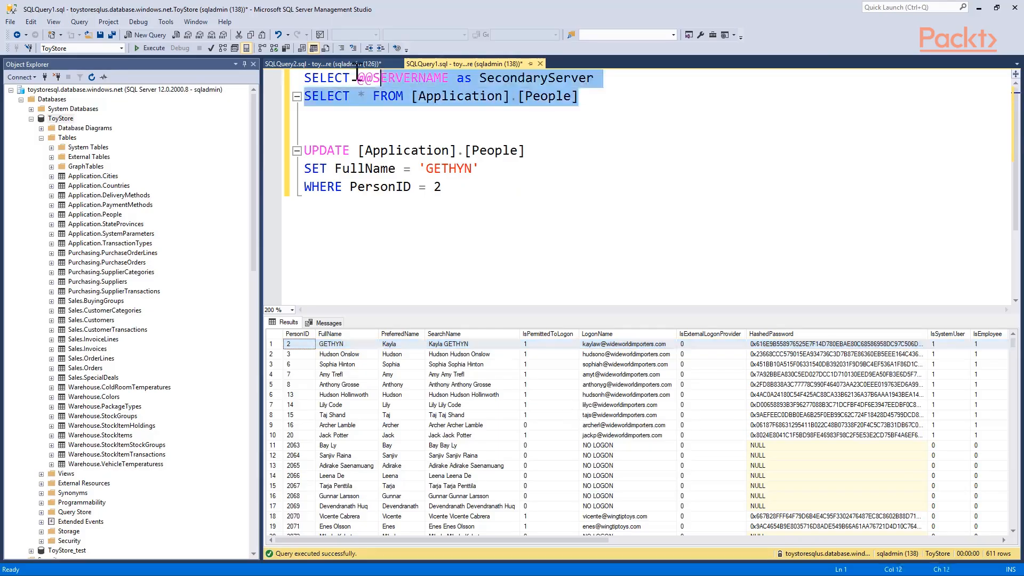
left_click(147, 48)
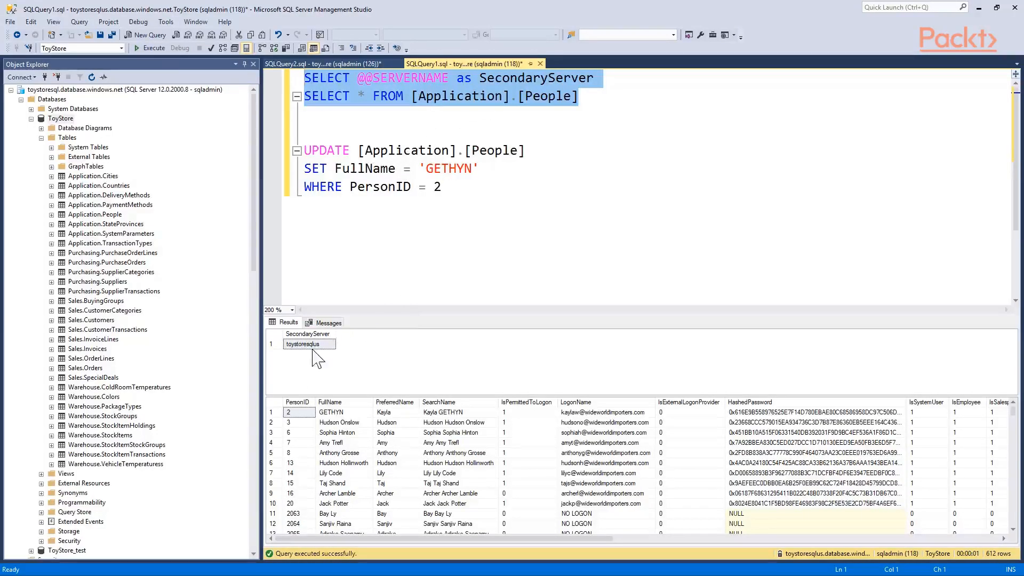
Change the toystoresqlus UPDATE statement's FullName value to the person's first and last name and run it for PersonID 2
double_click(456, 170)
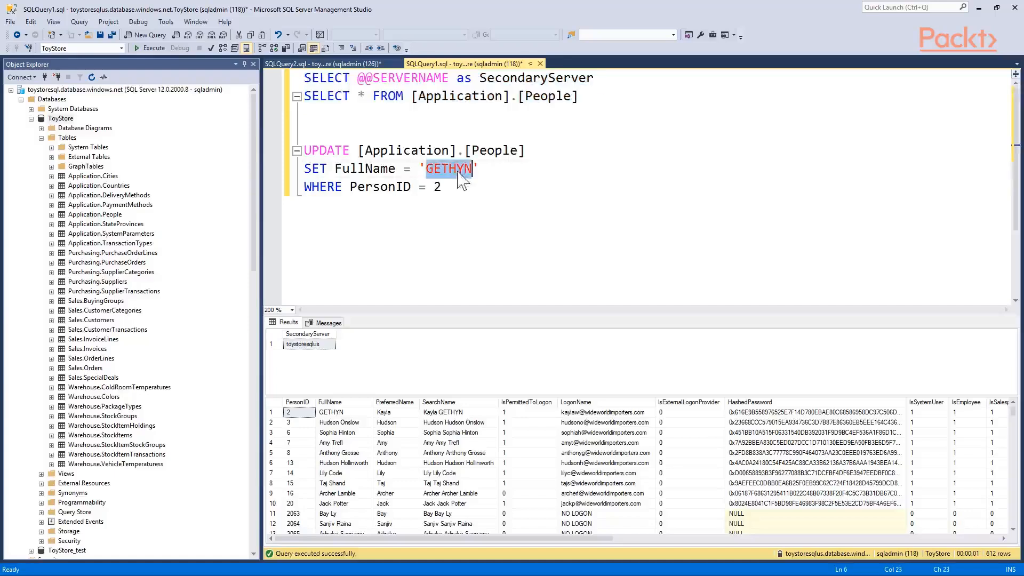
type("Gethyn Ellis")
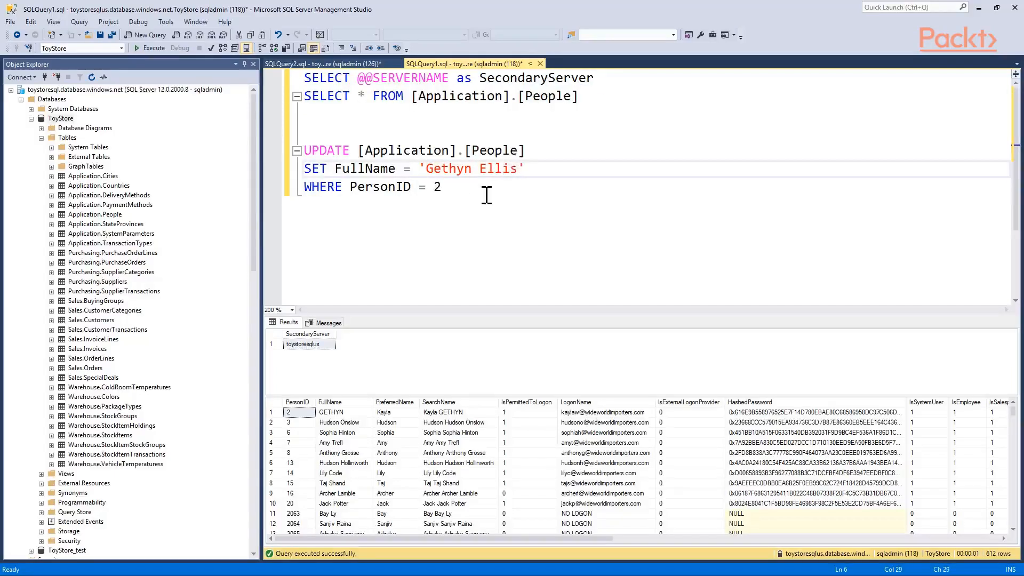
left_click_drag(441, 190, 304, 151)
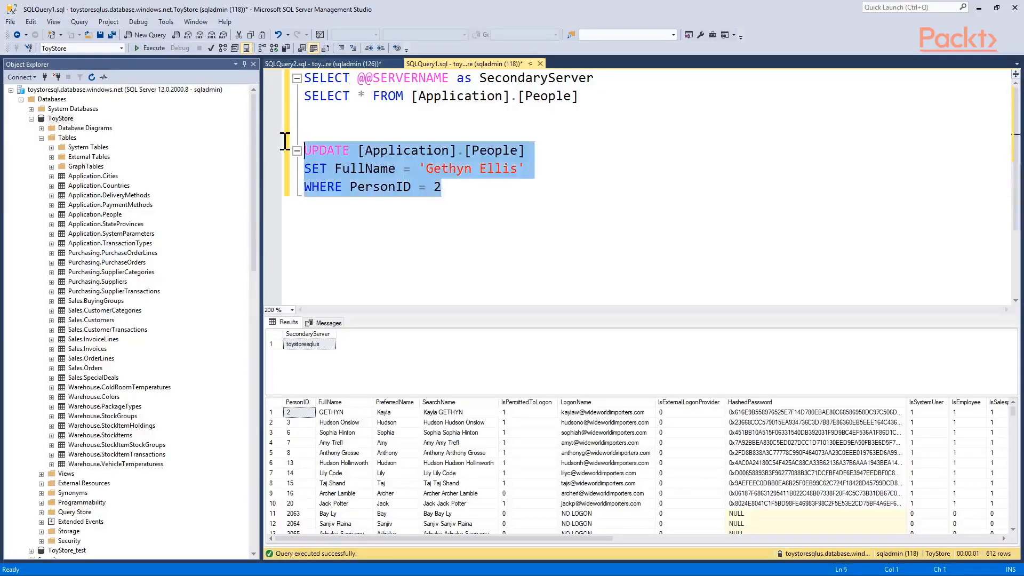
left_click(151, 48)
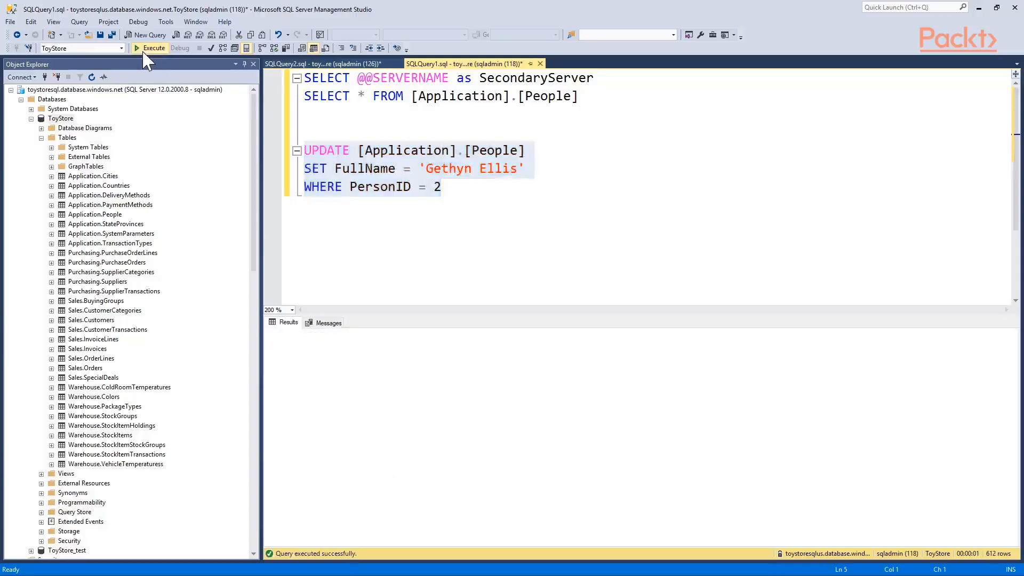
In the toystoresql query, check the server name and try to run the FullName UPDATE for PersonID 2 after the failover
left_click(327, 64)
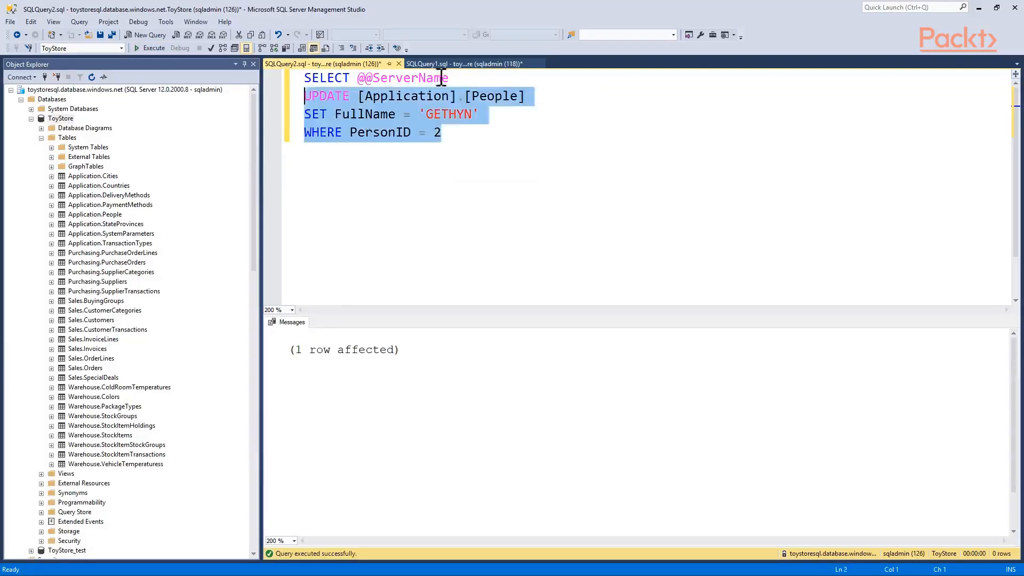
left_click(152, 48)
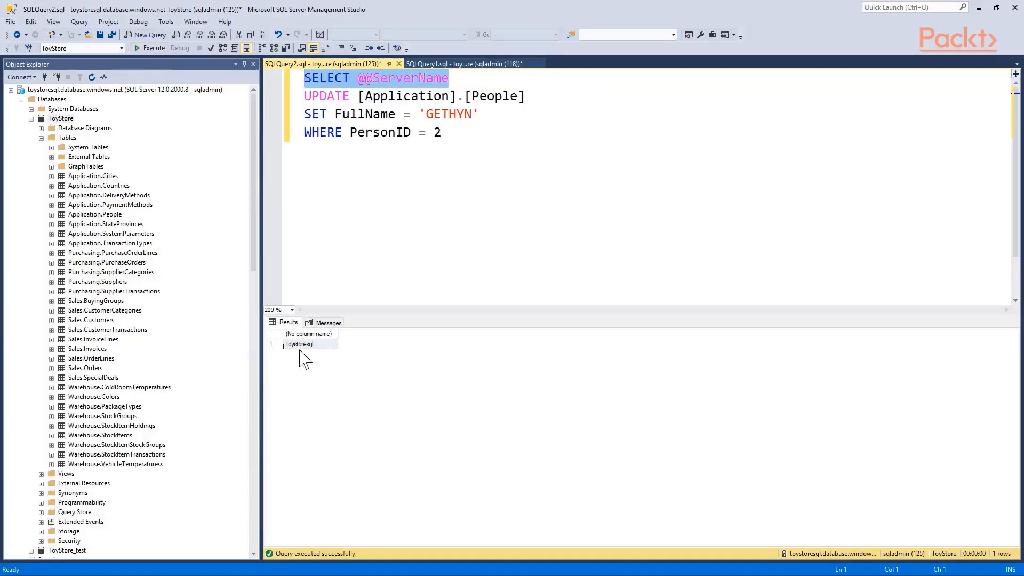
left_click(446, 142)
left_click_drag(446, 142, 297, 98)
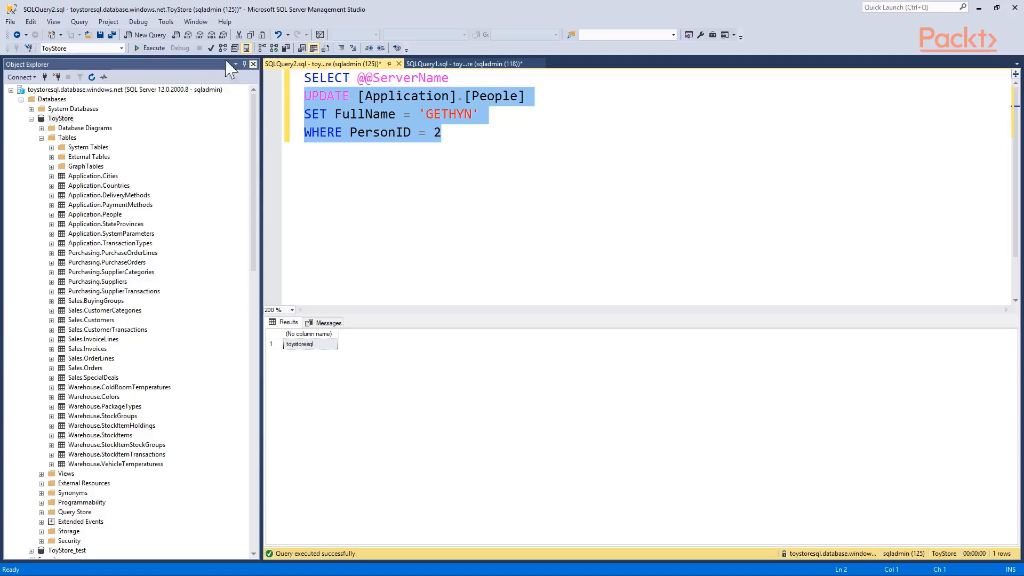
left_click(152, 48)
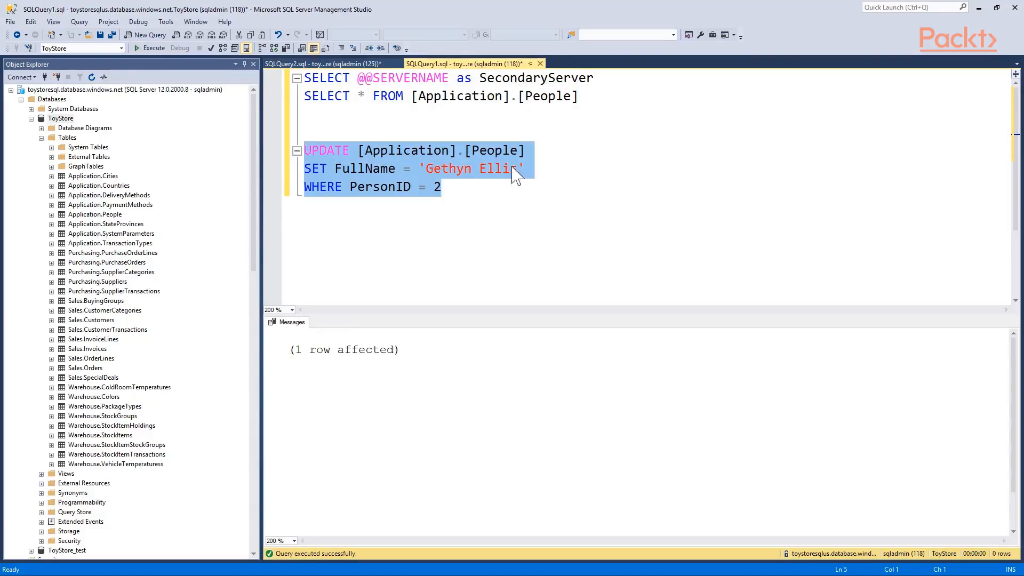
left_click_drag(589, 99, 299, 74)
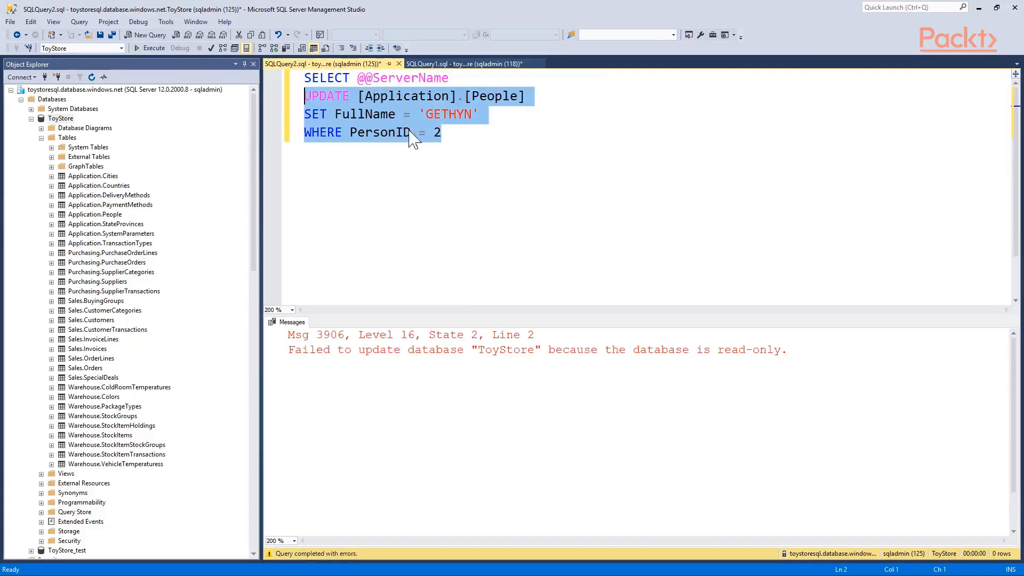
left_click(457, 133)
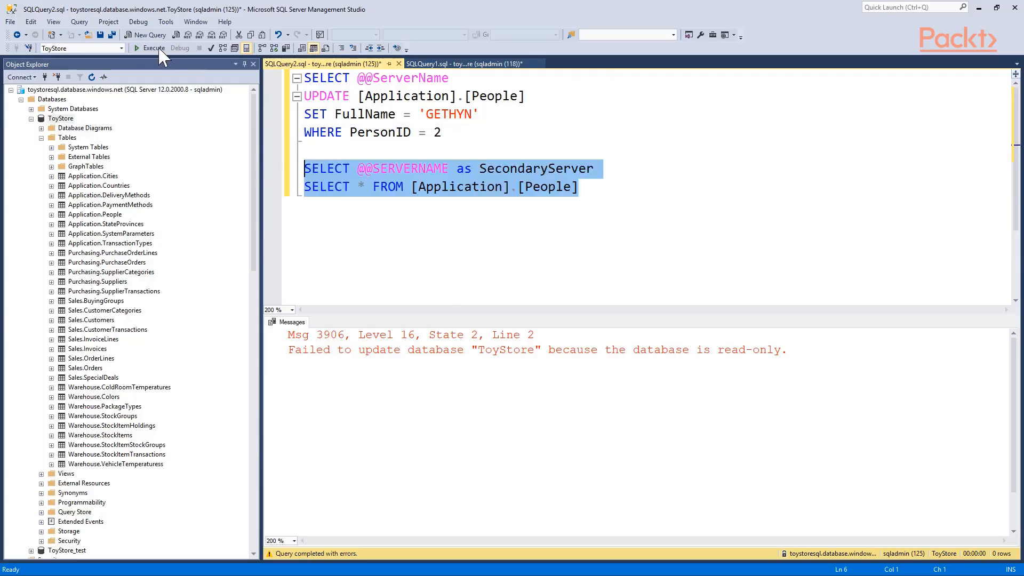
left_click(151, 48)
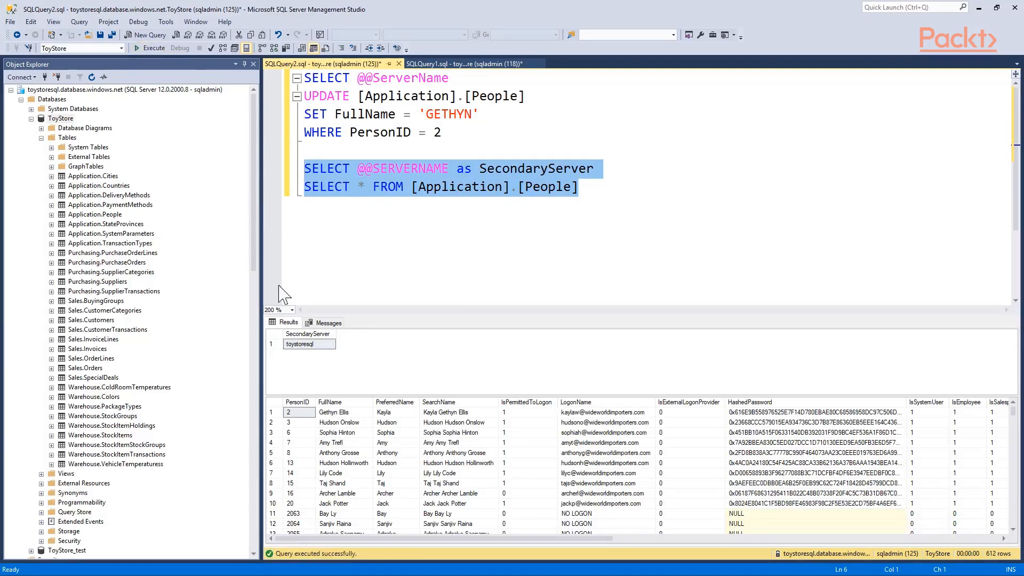
left_click(313, 347)
left_click(350, 413)
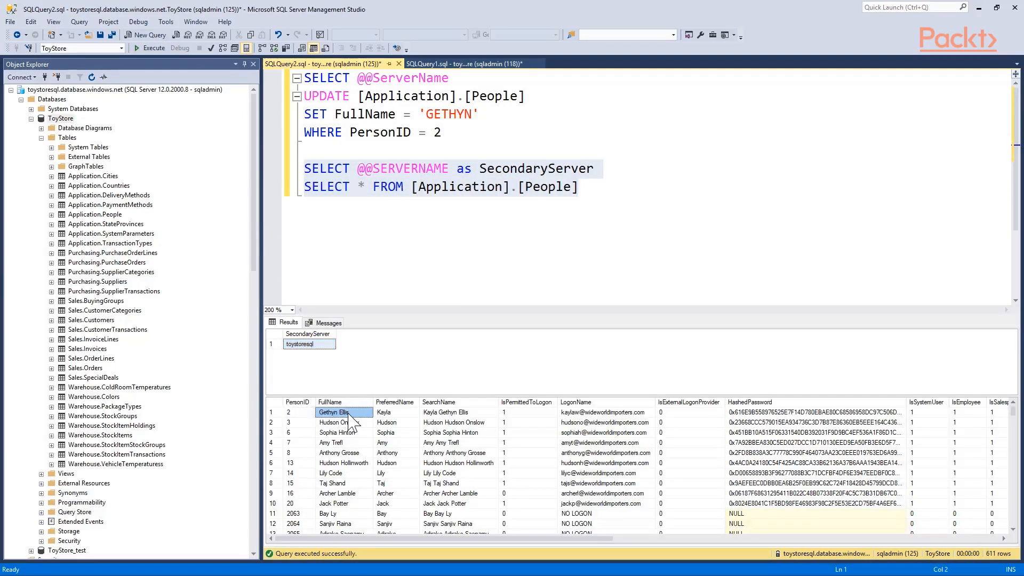